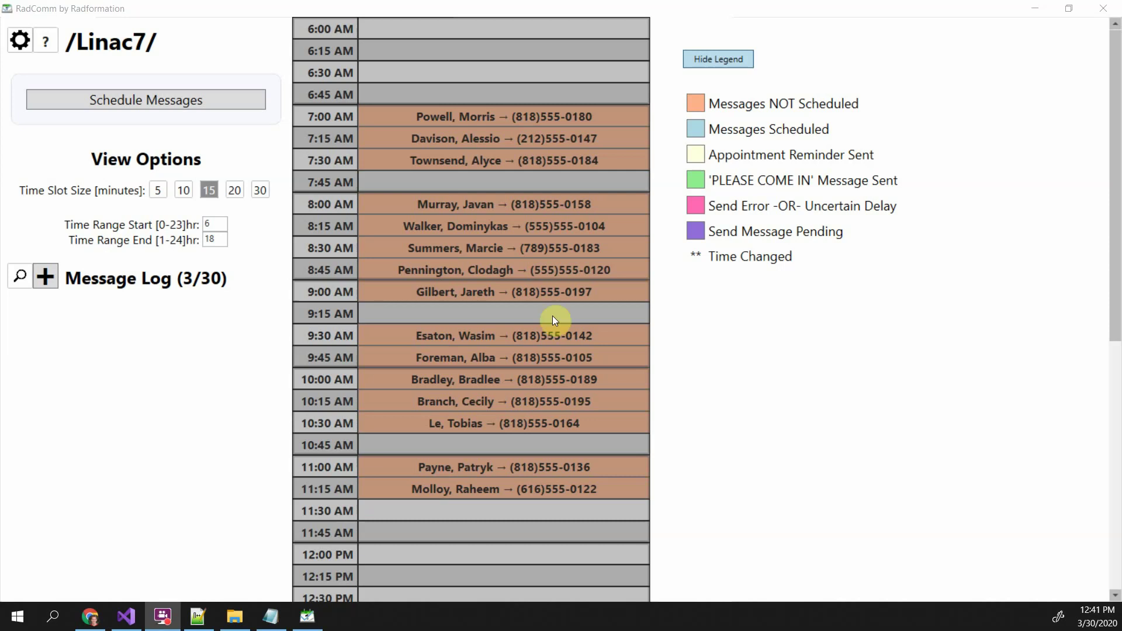
pyautogui.click(157, 191)
pyautogui.scroll(-1, 409, 245)
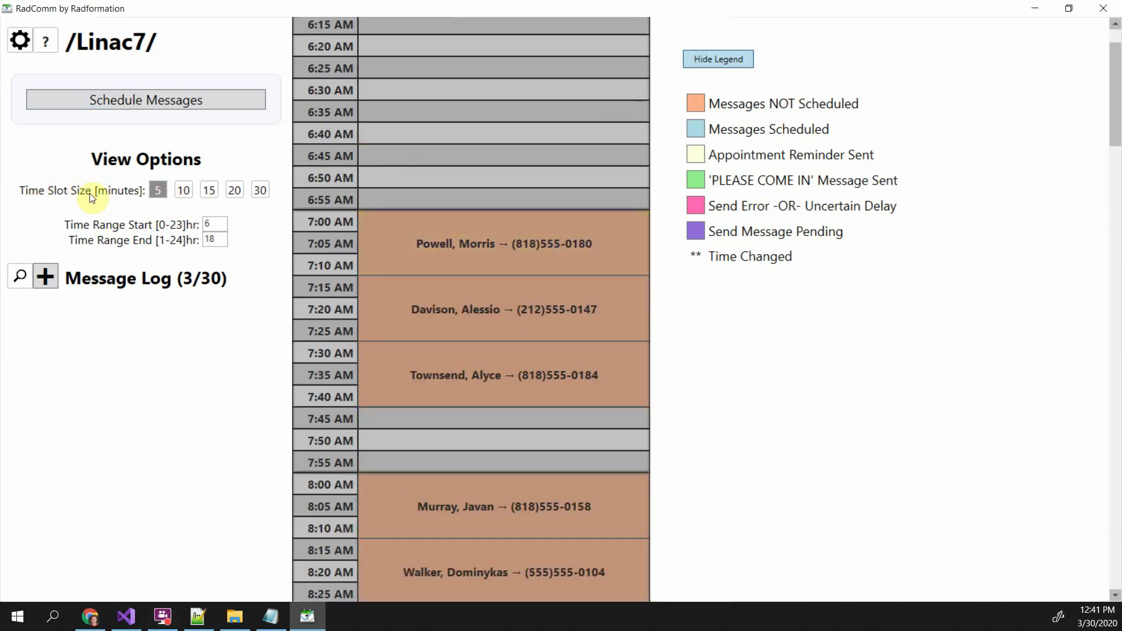
pyautogui.click(209, 190)
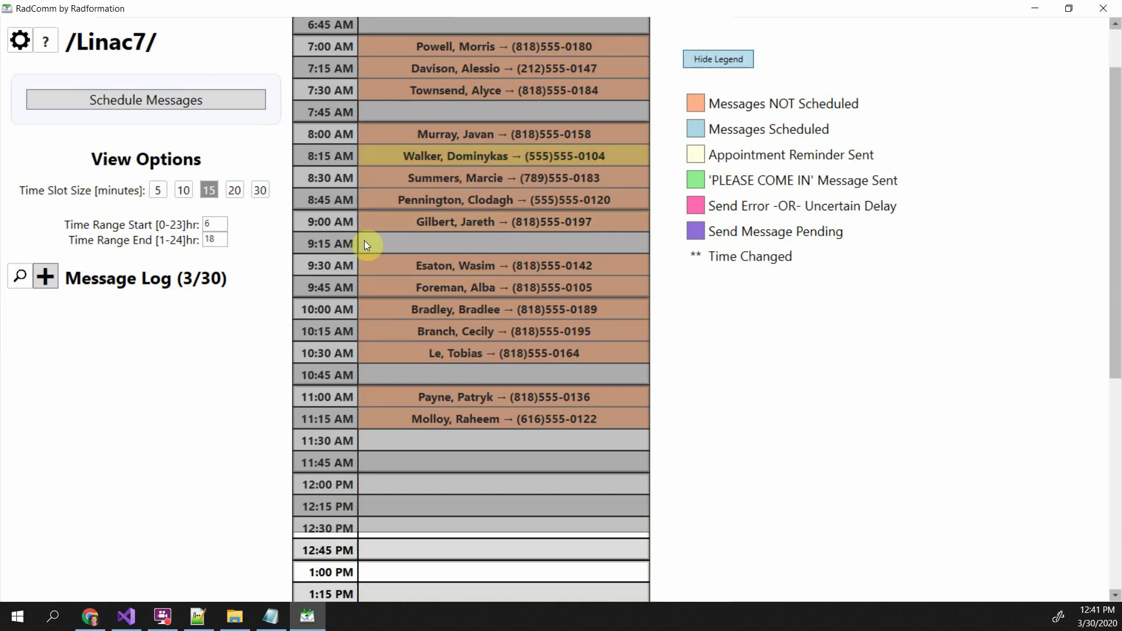
pyautogui.scroll(1, 351, 266)
pyautogui.doubleClick(214, 225)
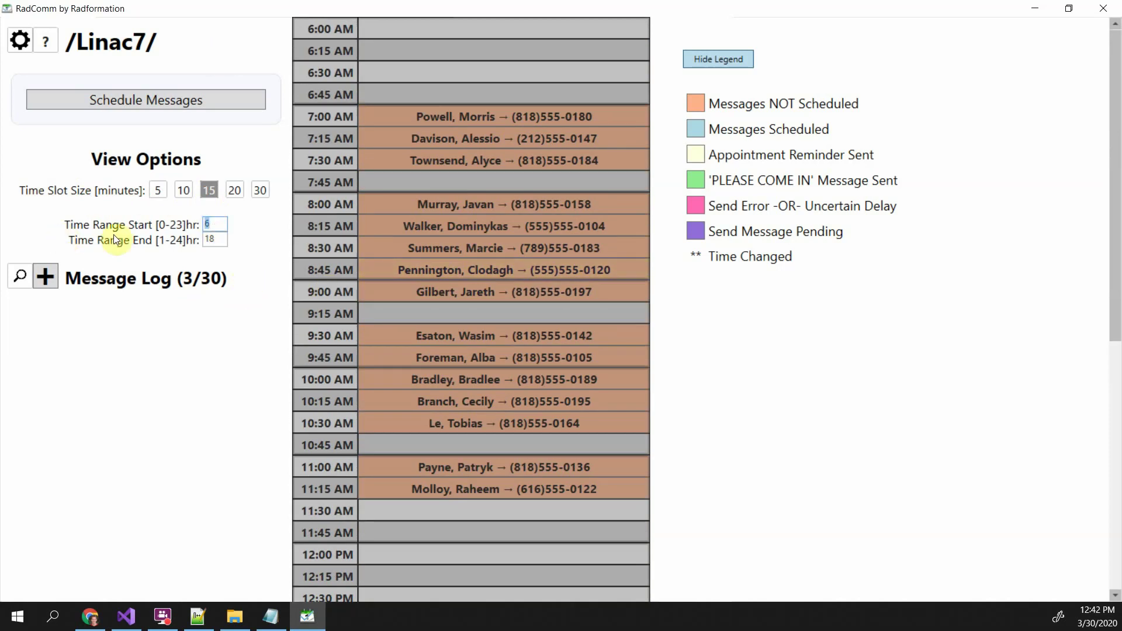
pyautogui.scroll(-2, 332, 293)
pyautogui.scroll(2, 333, 295)
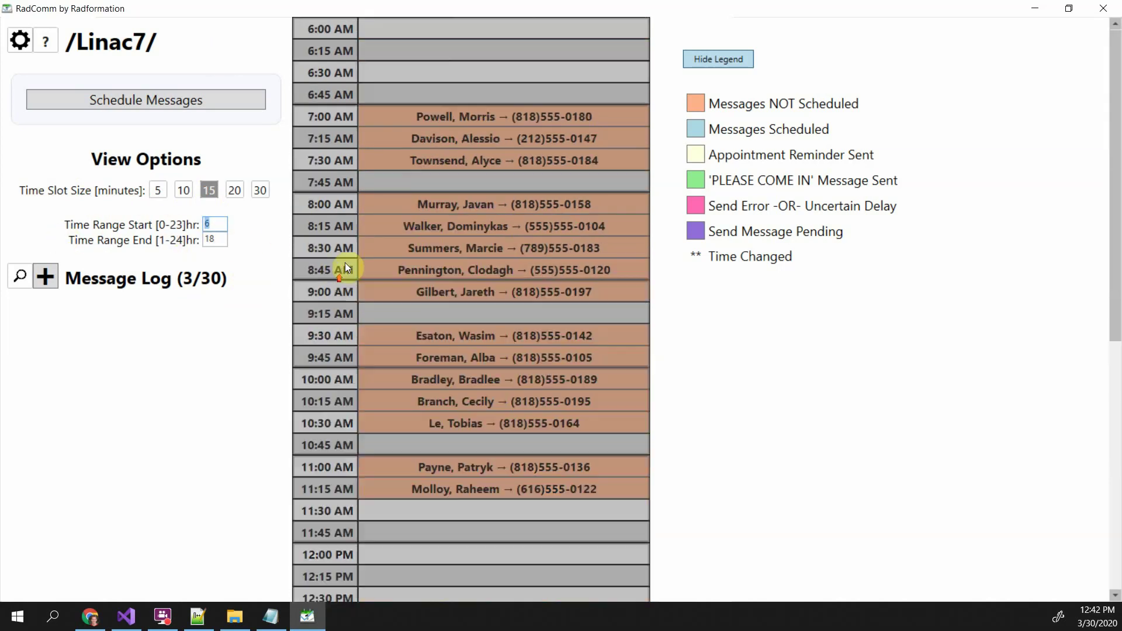
pyautogui.scroll(-7, 328, 294)
pyautogui.scroll(7, 332, 396)
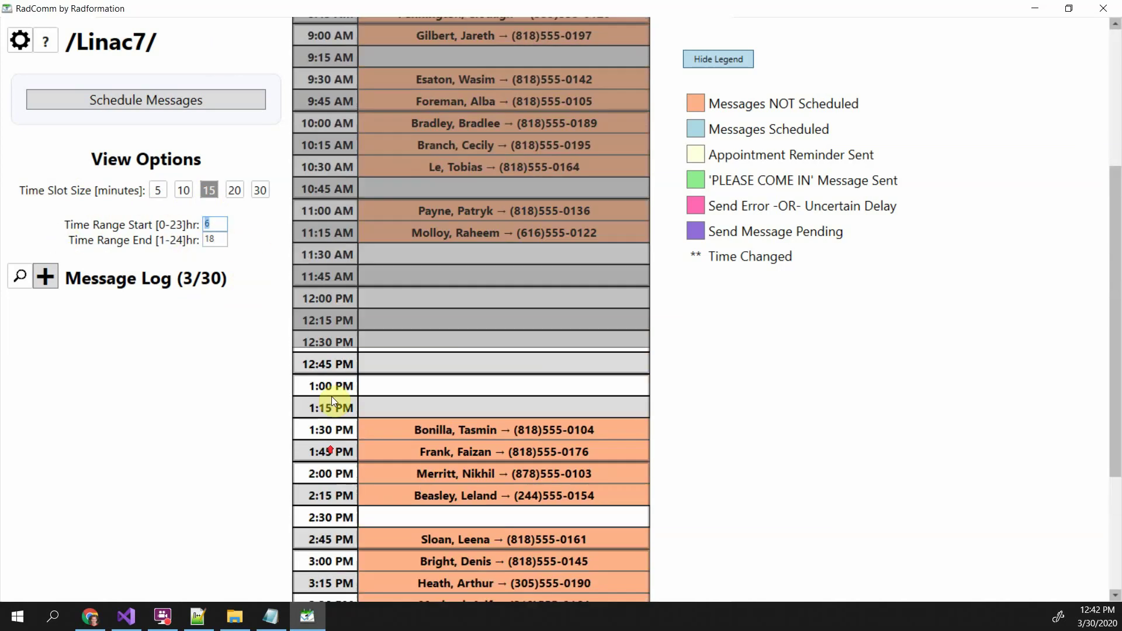
pyautogui.click(224, 229)
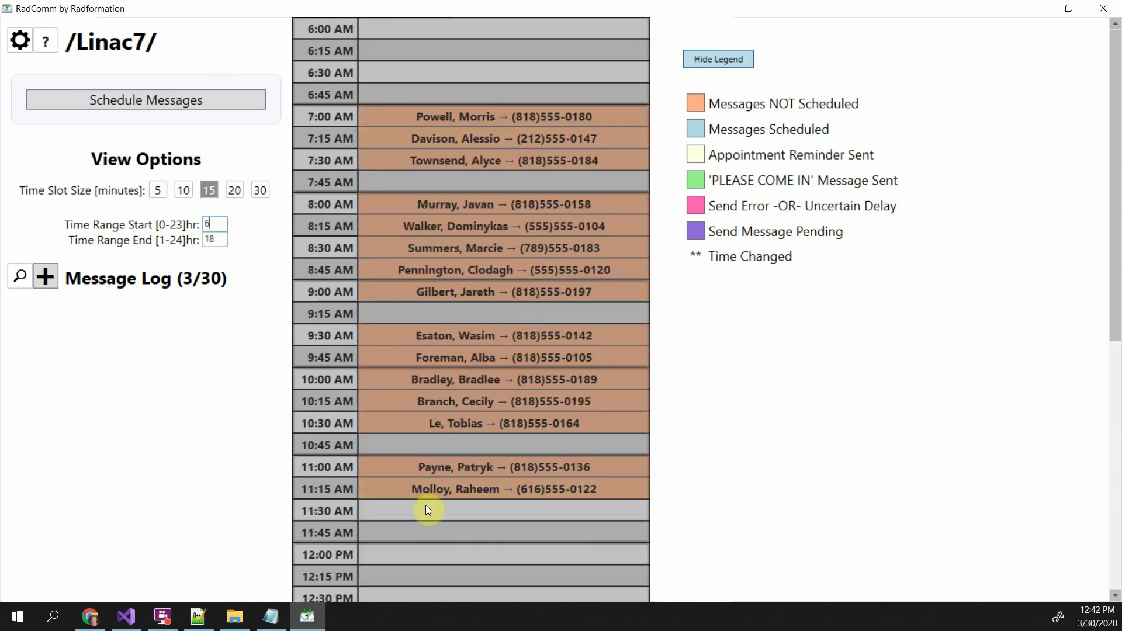
pyautogui.scroll(-5, 422, 517)
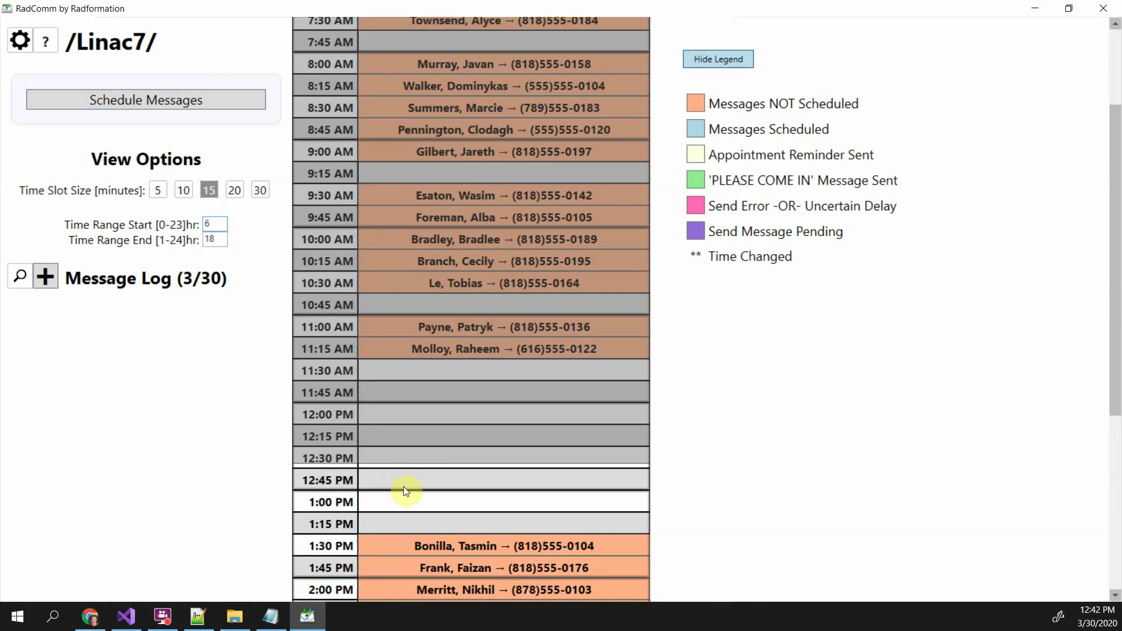
# Step: Create a 12:45 PM appointment with the first patient's name and cell phone number
pyautogui.click(403, 480)
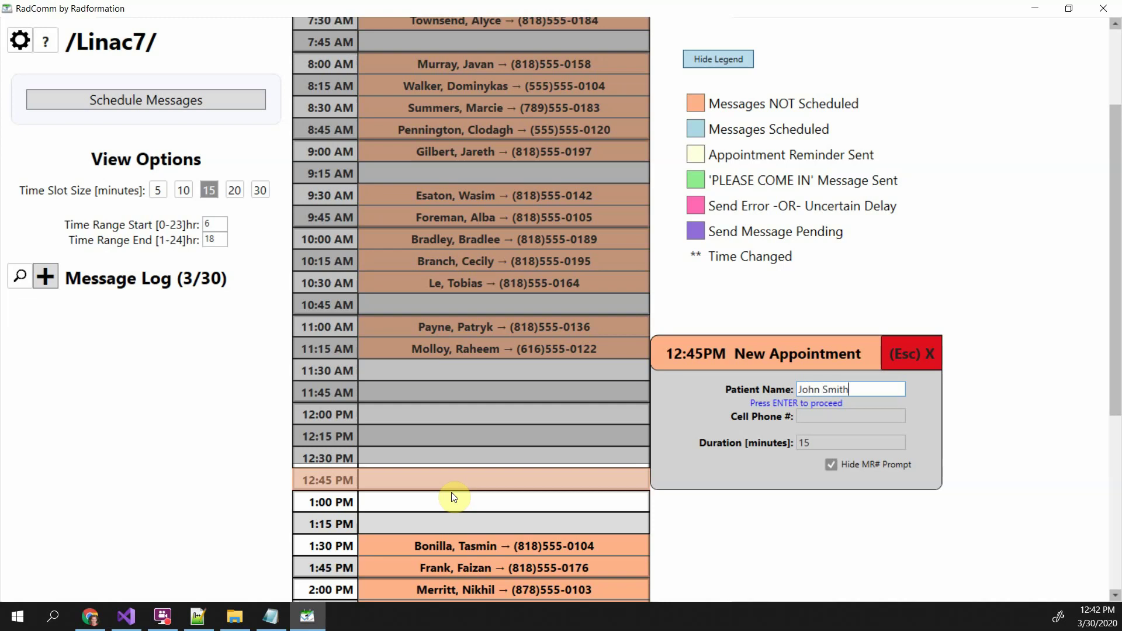
pyautogui.press('Return')
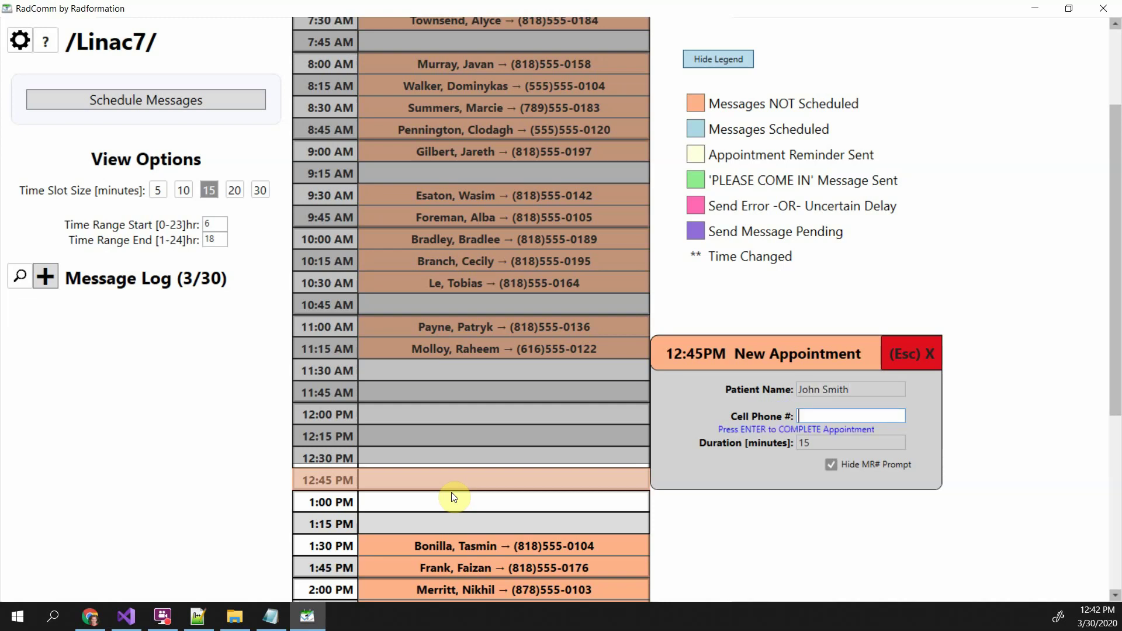
pyautogui.write('5')
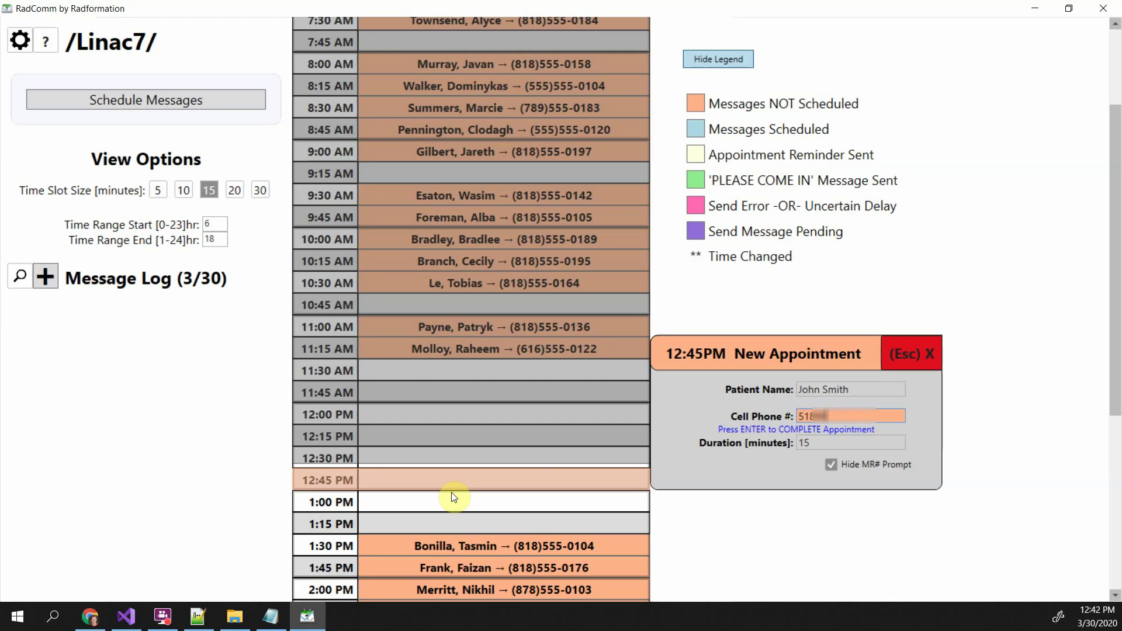
pyautogui.write('18')
pyautogui.press('Return')
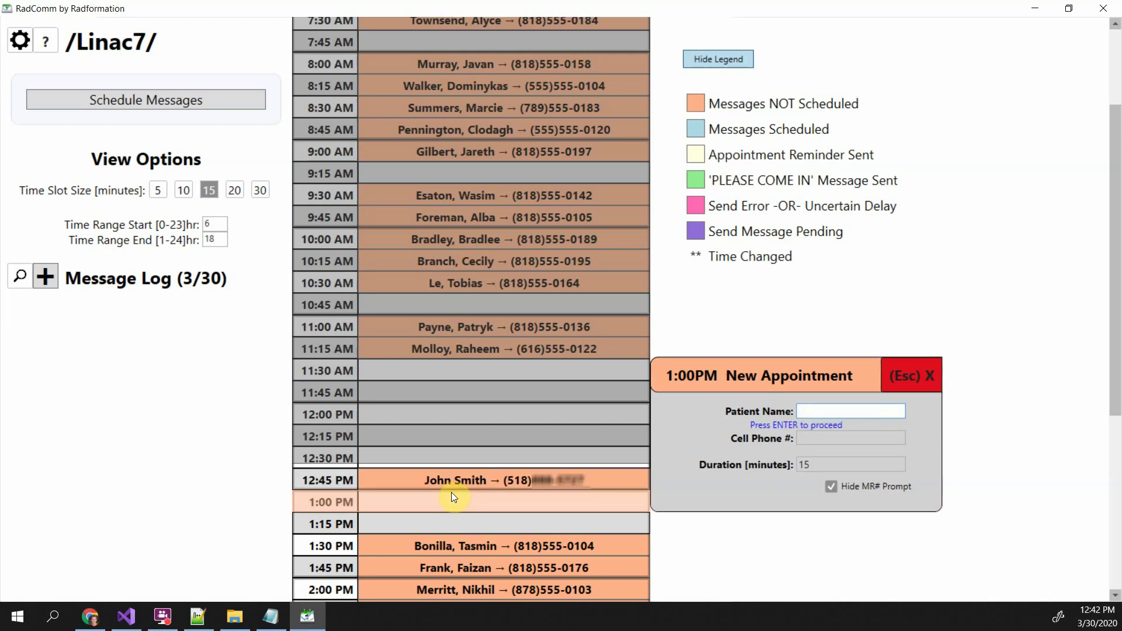
# Step: Add a 1:00 PM appointment with the second patient's name and cell phone number
pyautogui.write('Jane Smith')
pyautogui.press('Return')
pyautogui.write('555)555-5555')
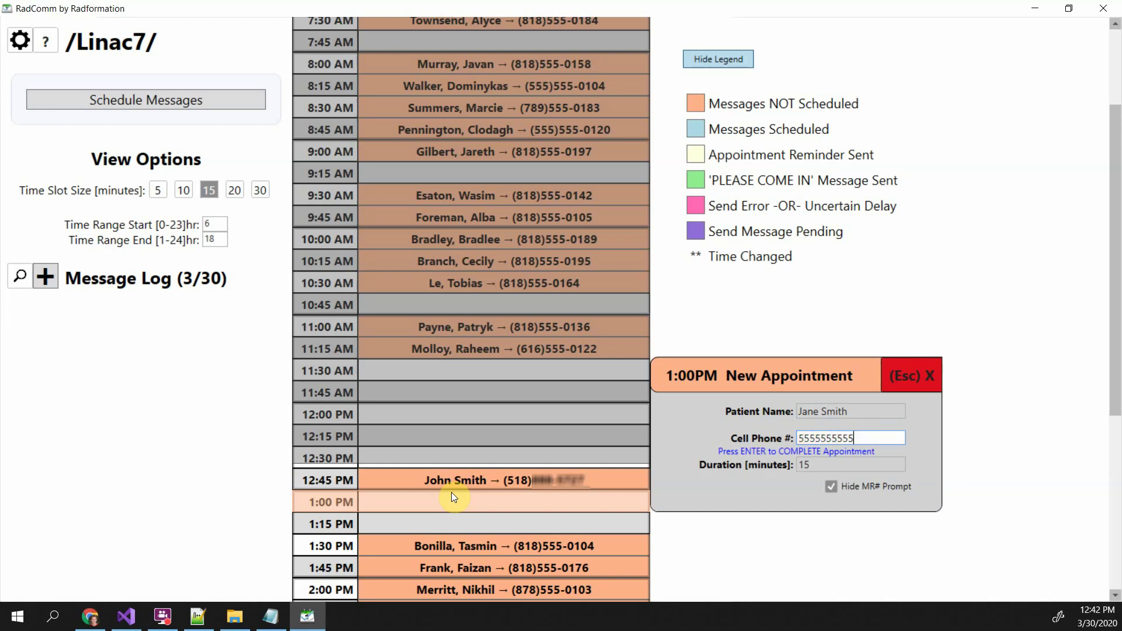
pyautogui.press('Return')
# Step: Cancel the leftover empty appointment entry, then check and close the 12:45 PM appointment's actions
pyautogui.press('Up')
pyautogui.press('Up')
pyautogui.press('Up')
pyautogui.press('Down')
pyautogui.press('Down')
pyautogui.press('Down')
pyautogui.press('Down')
pyautogui.press('Up')
pyautogui.press('Up')
pyautogui.press('Up')
pyautogui.press('Up')
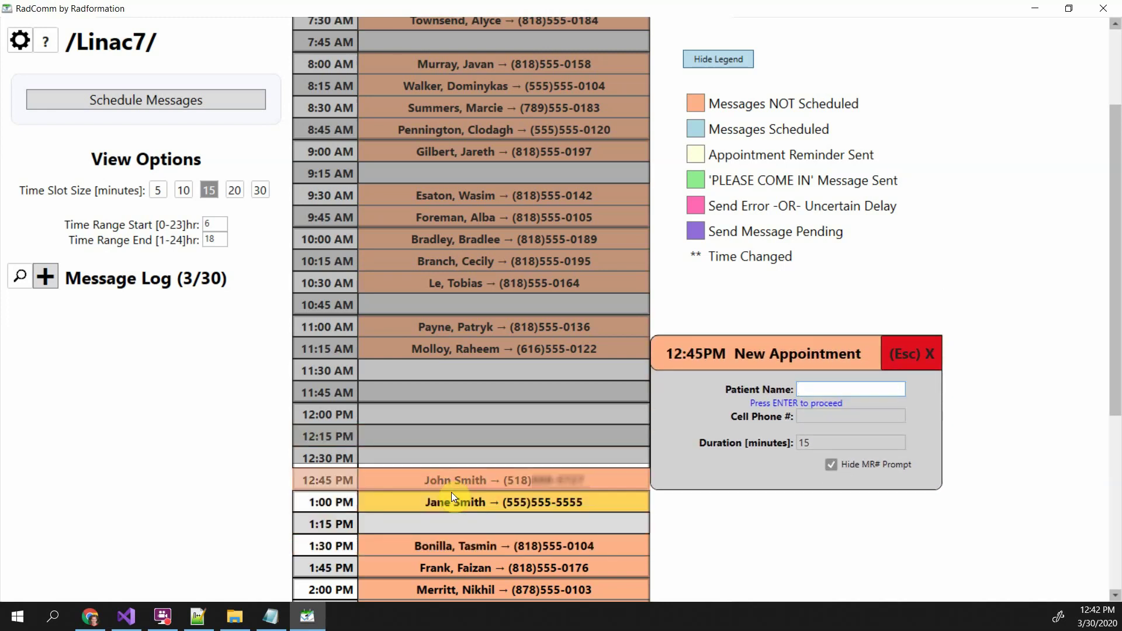
pyautogui.press('Down')
pyautogui.press('Down')
pyautogui.press('Down')
pyautogui.press('Down')
pyautogui.press('Down')
pyautogui.press('Down')
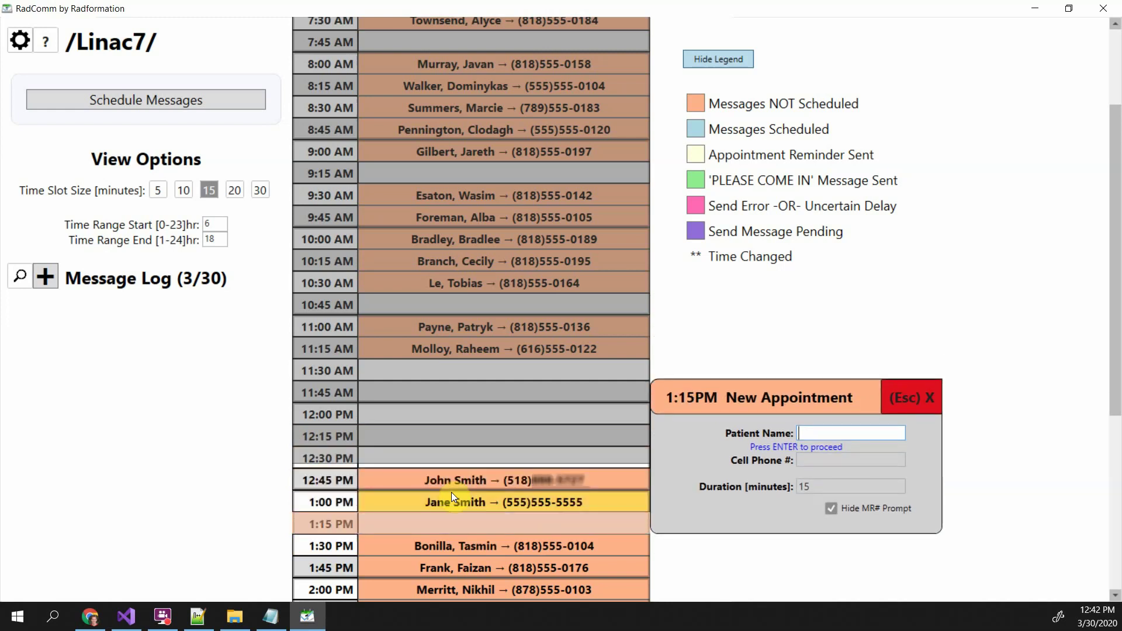
pyautogui.press('Up')
pyautogui.press('Up')
pyautogui.press('Up')
pyautogui.press('Escape')
pyautogui.click(468, 485)
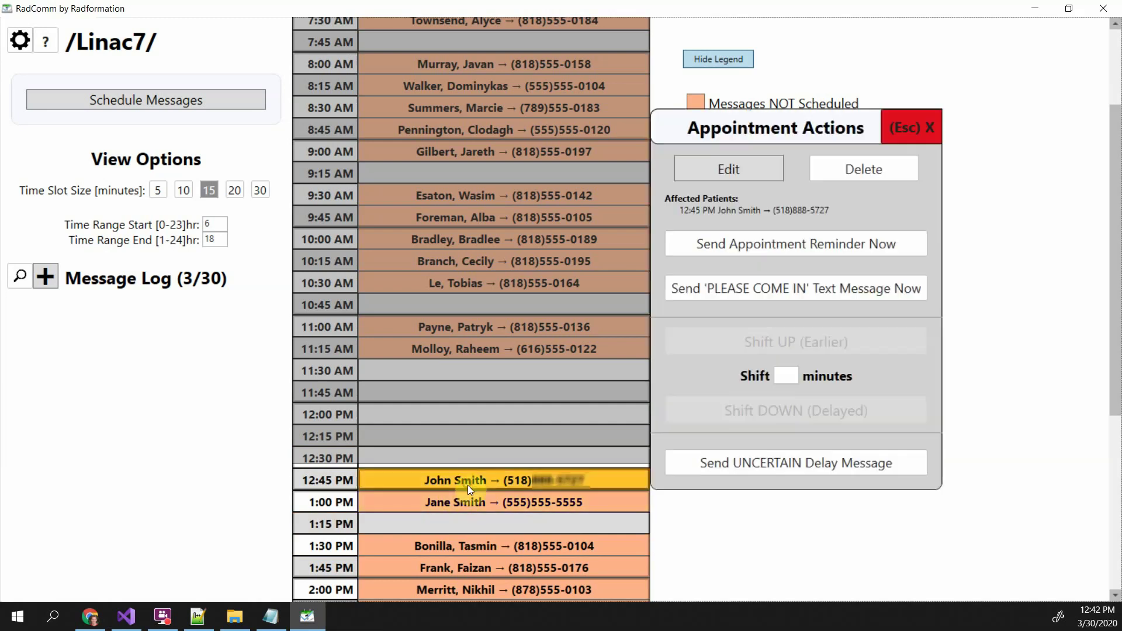
pyautogui.scroll(-2, 492, 472)
pyautogui.scroll(2, 612, 310)
pyautogui.press('Escape')
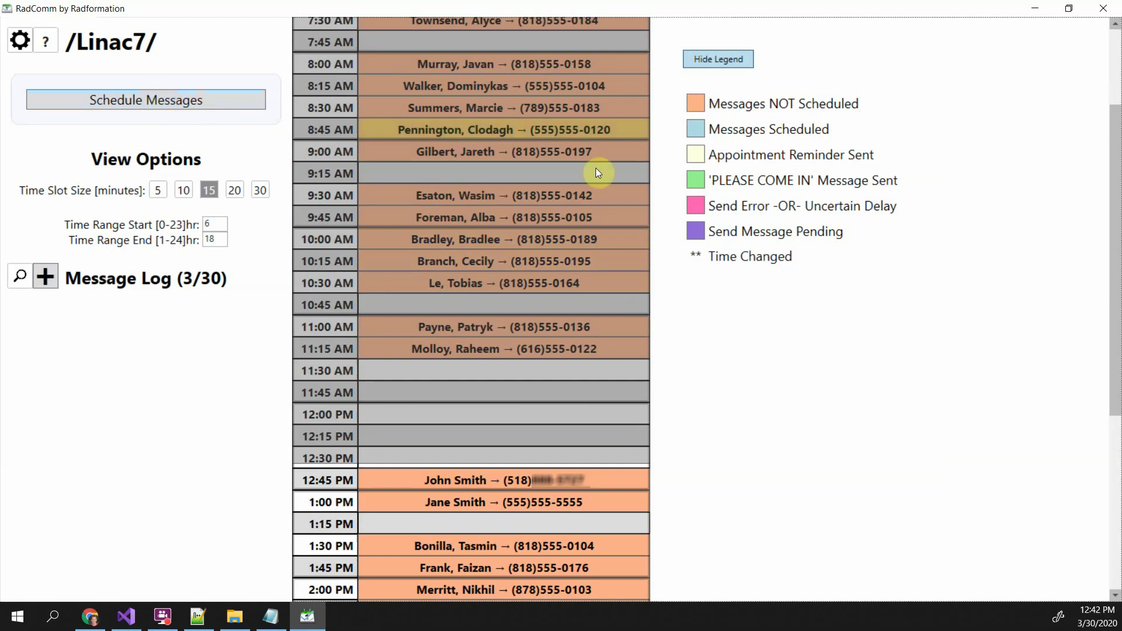
# Step: Send an appointment reminder to the 12:45 PM patient and confirm with Yes
pyautogui.scroll(-3, 619, 234)
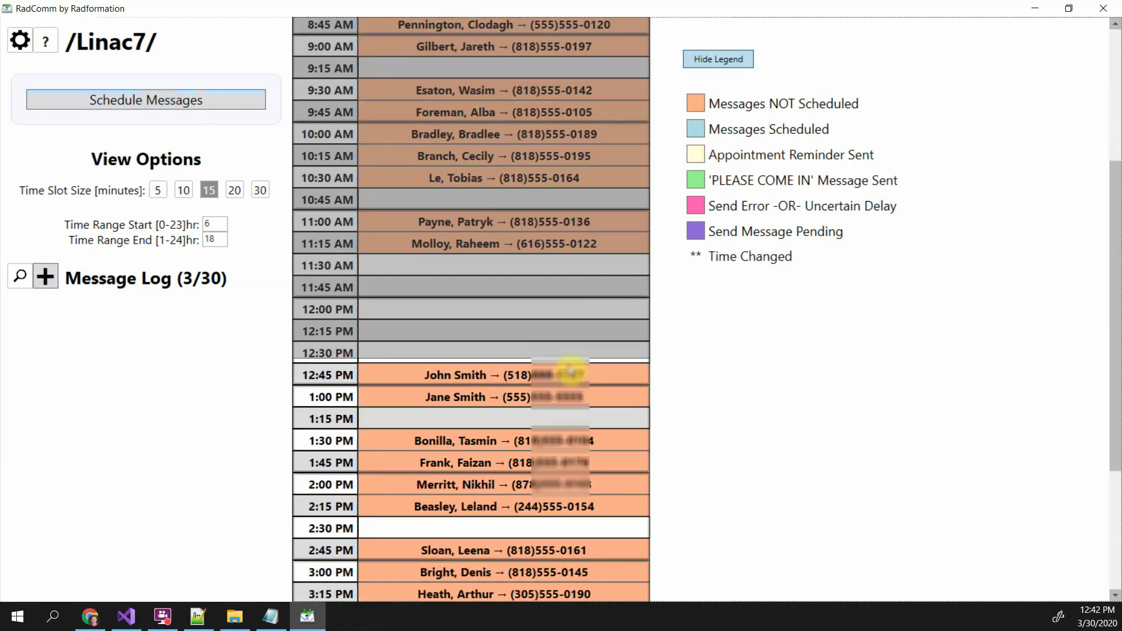
pyautogui.click(490, 383)
pyautogui.scroll(1, 486, 431)
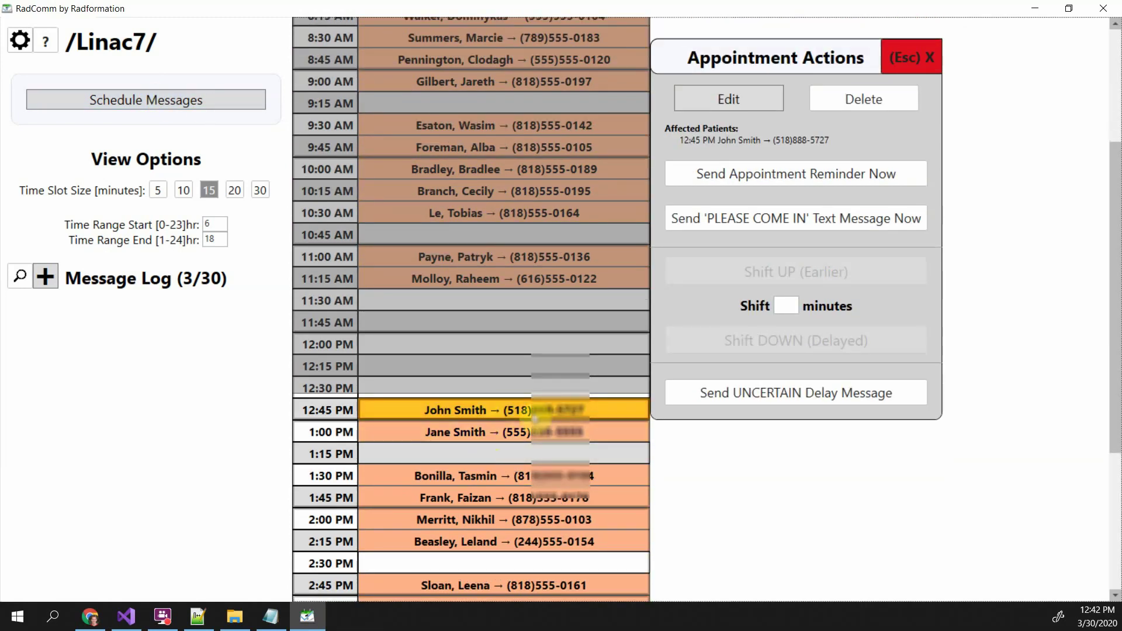
pyautogui.click(741, 175)
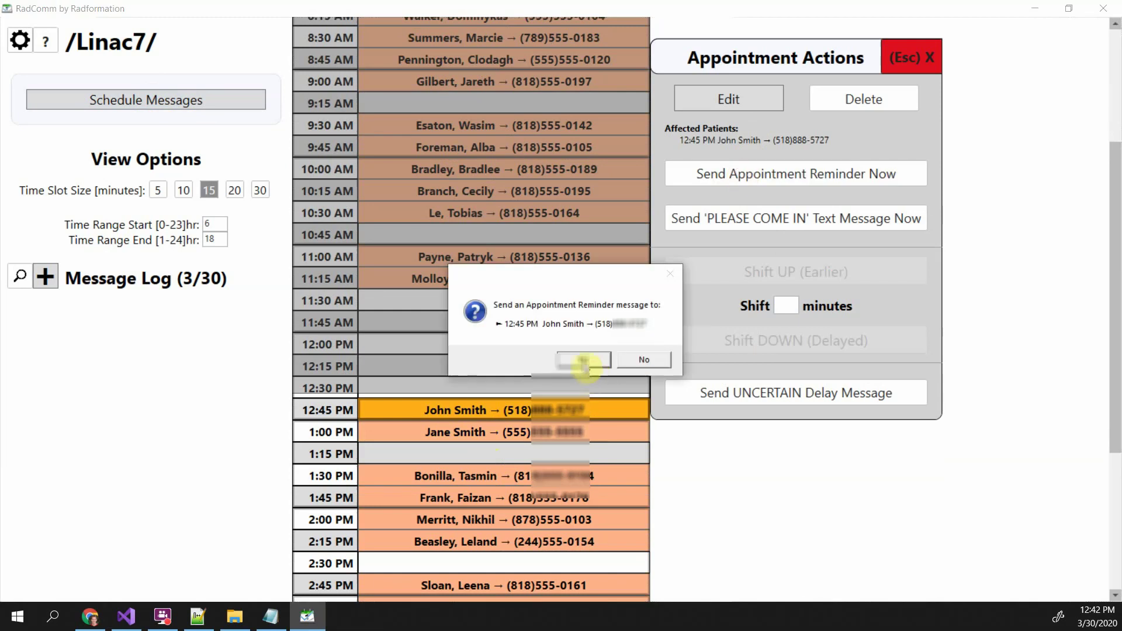
pyautogui.click(586, 359)
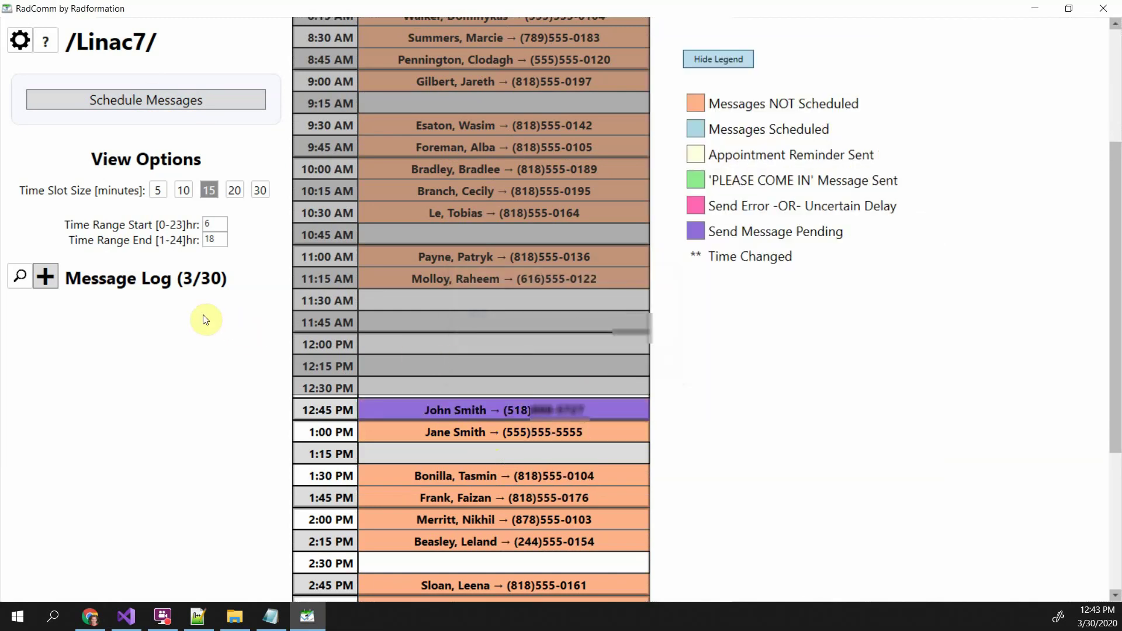
# Step: Expand today's Message Log and review the sent texts, including the opt-out message
pyautogui.click(47, 279)
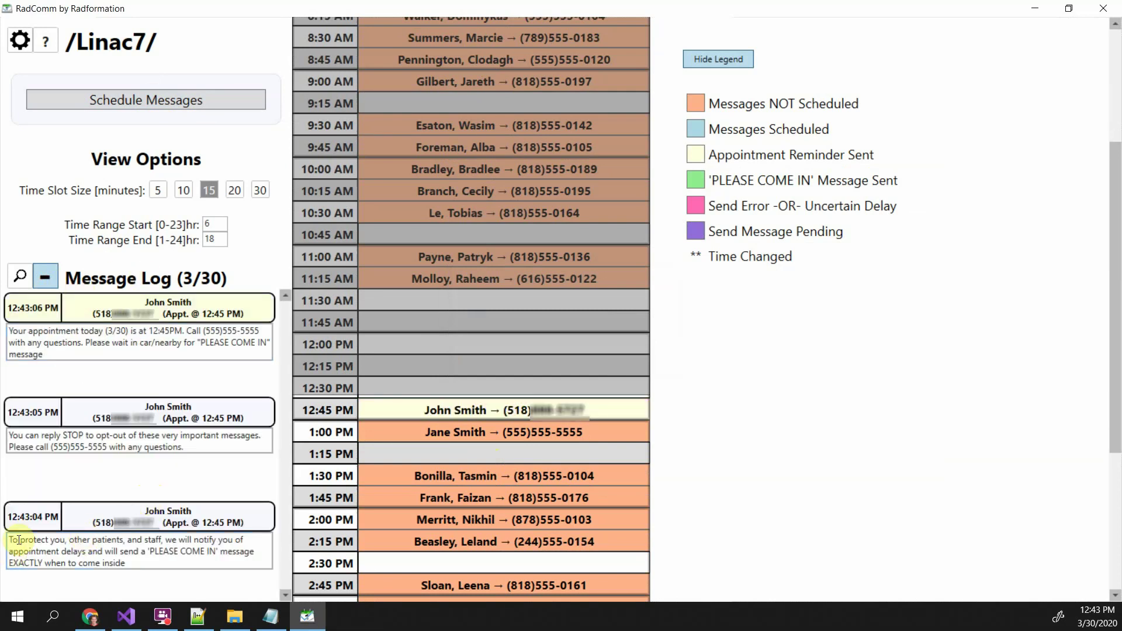
pyautogui.moveTo(12, 542); pyautogui.dragTo(133, 565)
pyautogui.click(125, 565)
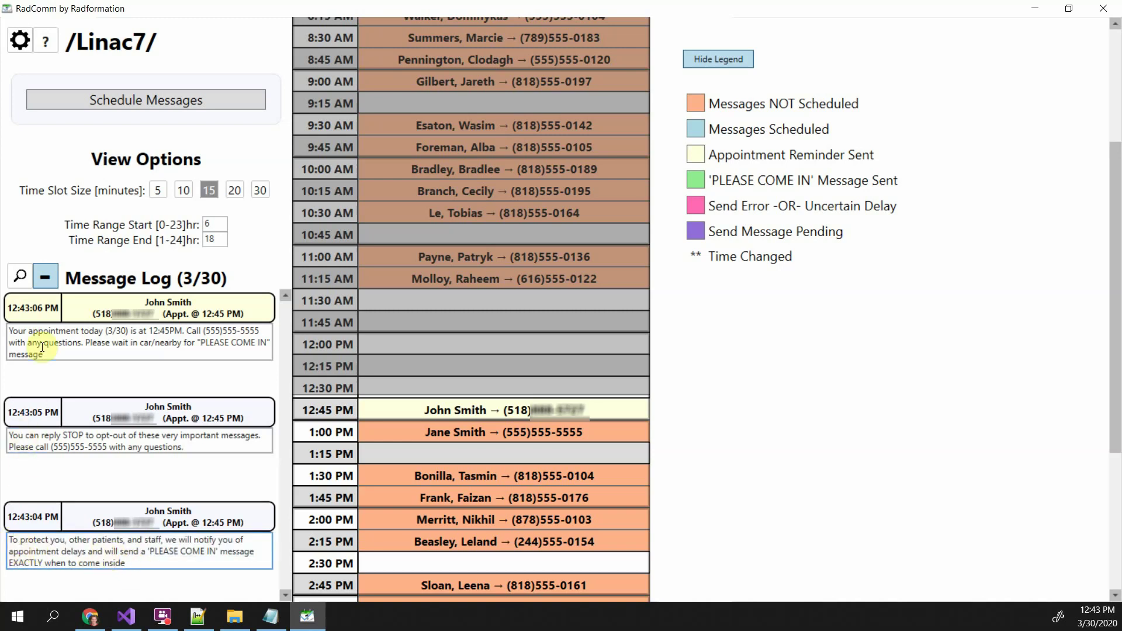
pyautogui.moveTo(18, 436); pyautogui.dragTo(109, 448)
pyautogui.click(168, 447)
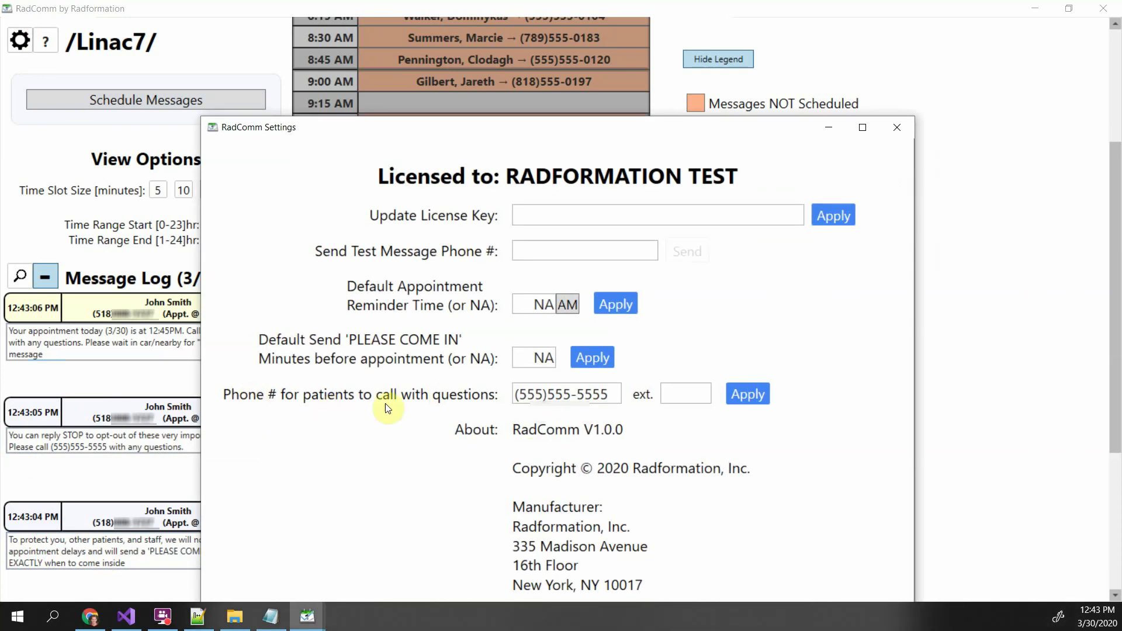
# Step: Close Settings and send the 'PLEASE COME IN' text to the 12:45 PM patient, confirming Yes
pyautogui.click(897, 128)
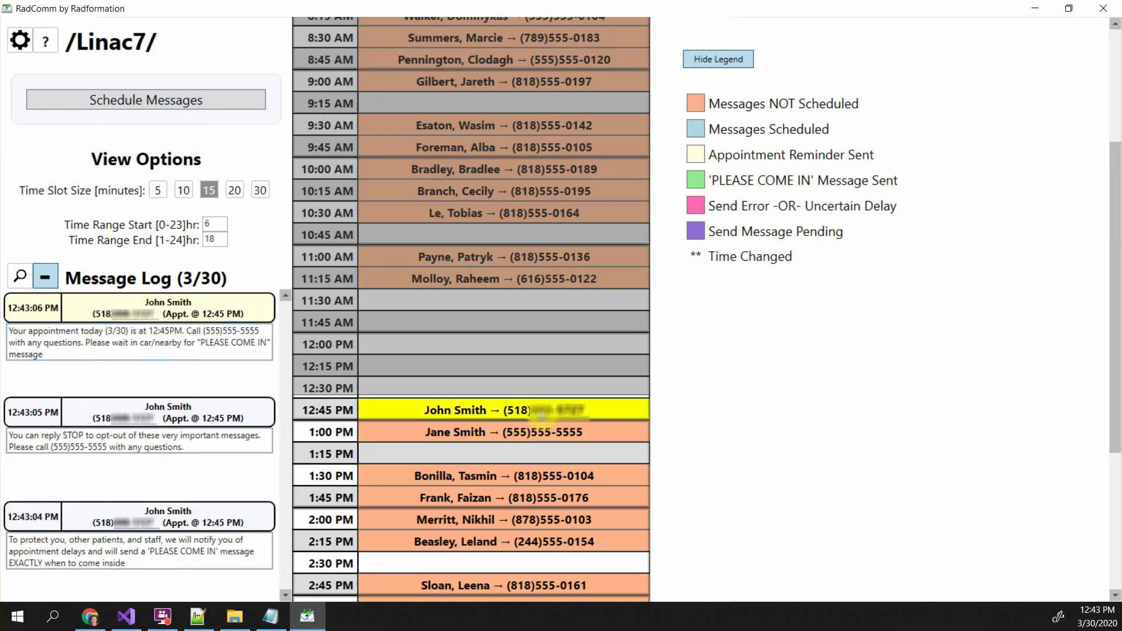
pyautogui.click(541, 413)
pyautogui.click(777, 219)
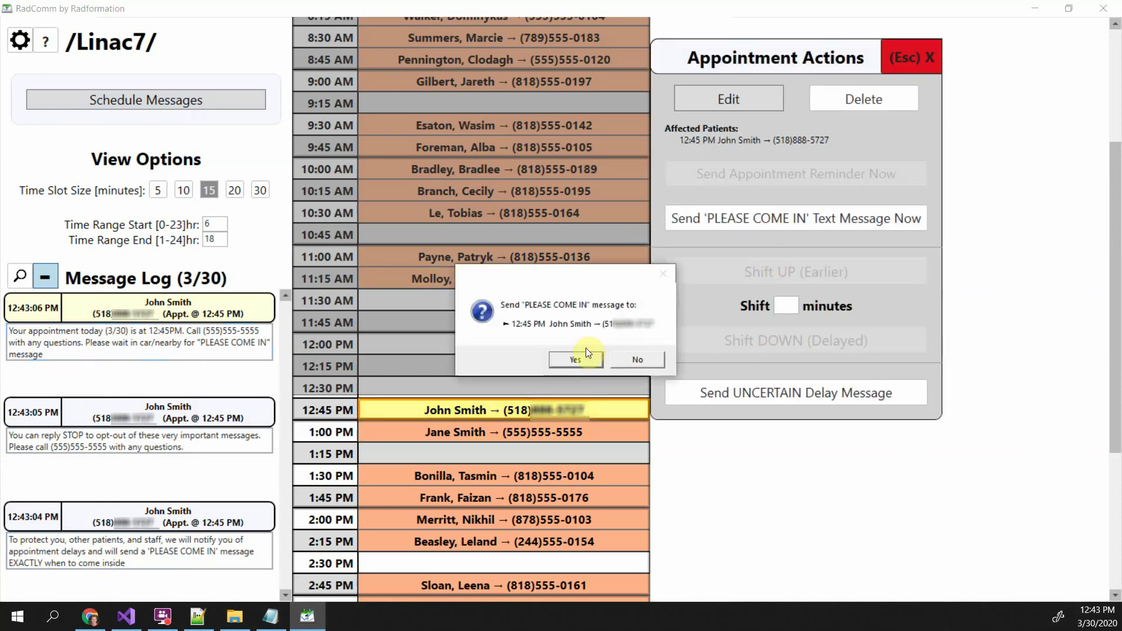
pyautogui.click(585, 354)
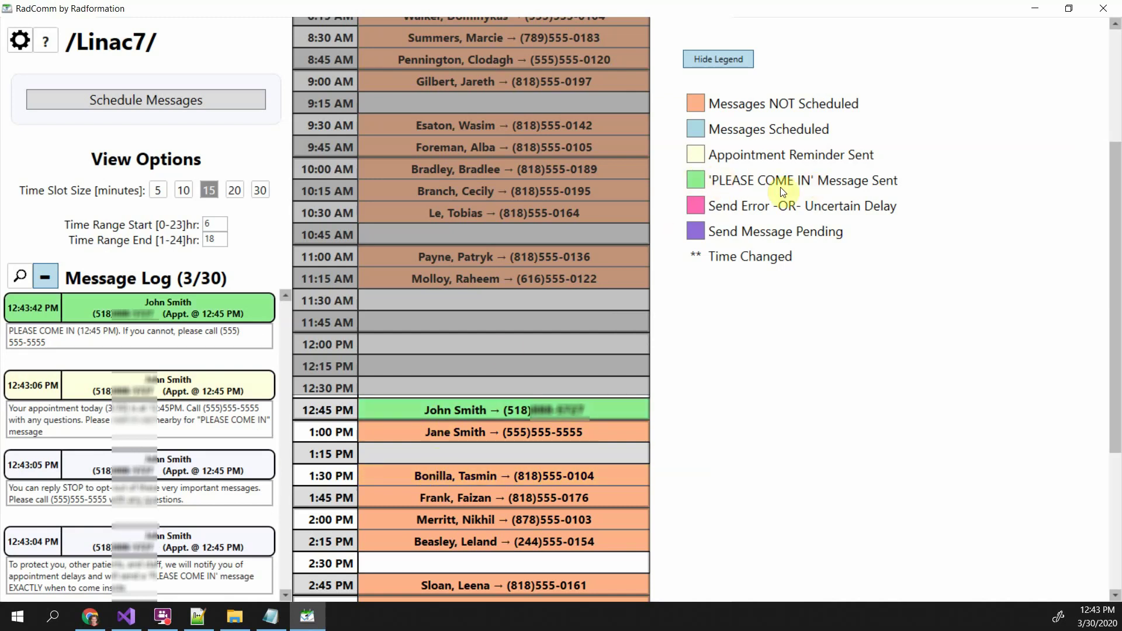
pyautogui.click(440, 439)
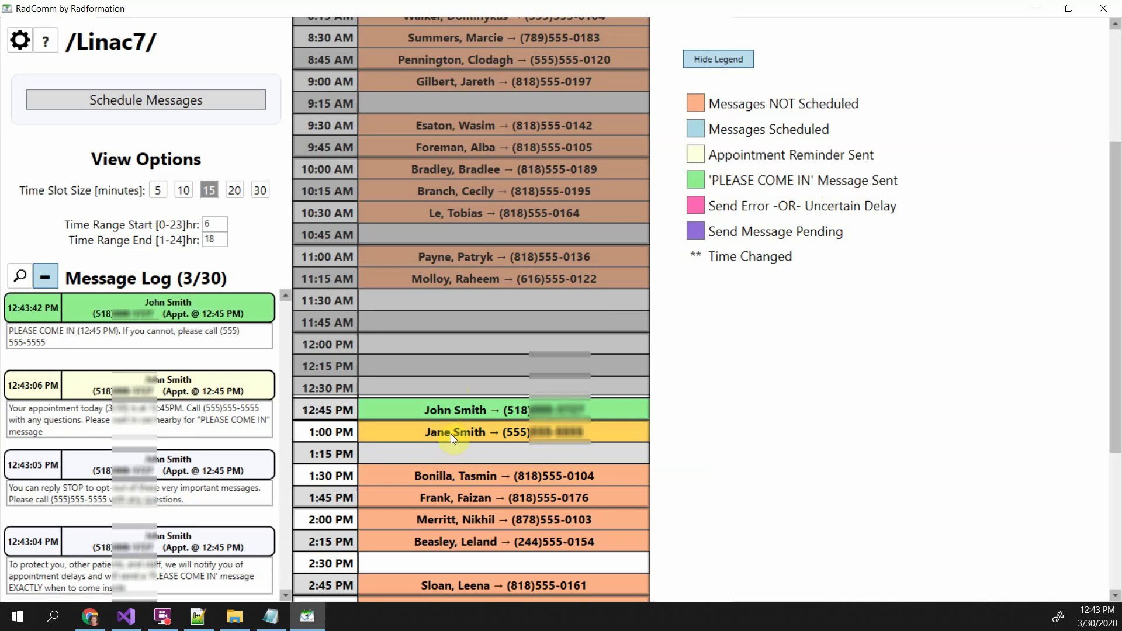
# Step: Move the 12:45 and 1:00 PM appointments to 1:00 and 1:15 PM and send both update texts
pyautogui.click(456, 413)
pyautogui.keyDown('ctrl'); pyautogui.click(457, 437); pyautogui.keyUp('ctrl')
pyautogui.moveTo(461, 404); pyautogui.dragTo(479, 424)
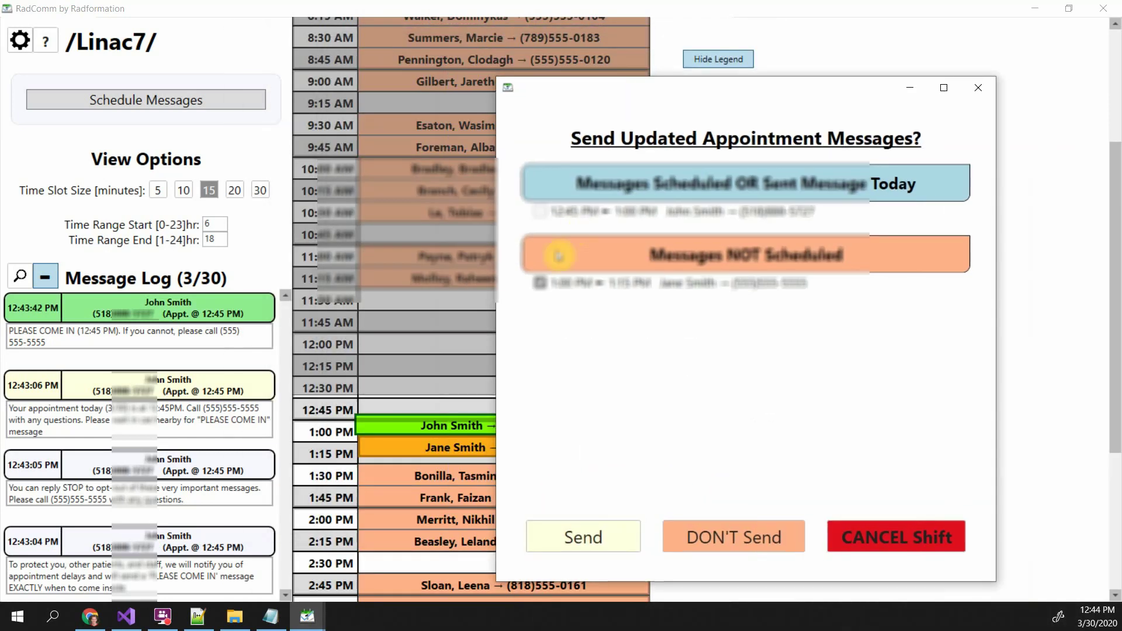
pyautogui.click(542, 212)
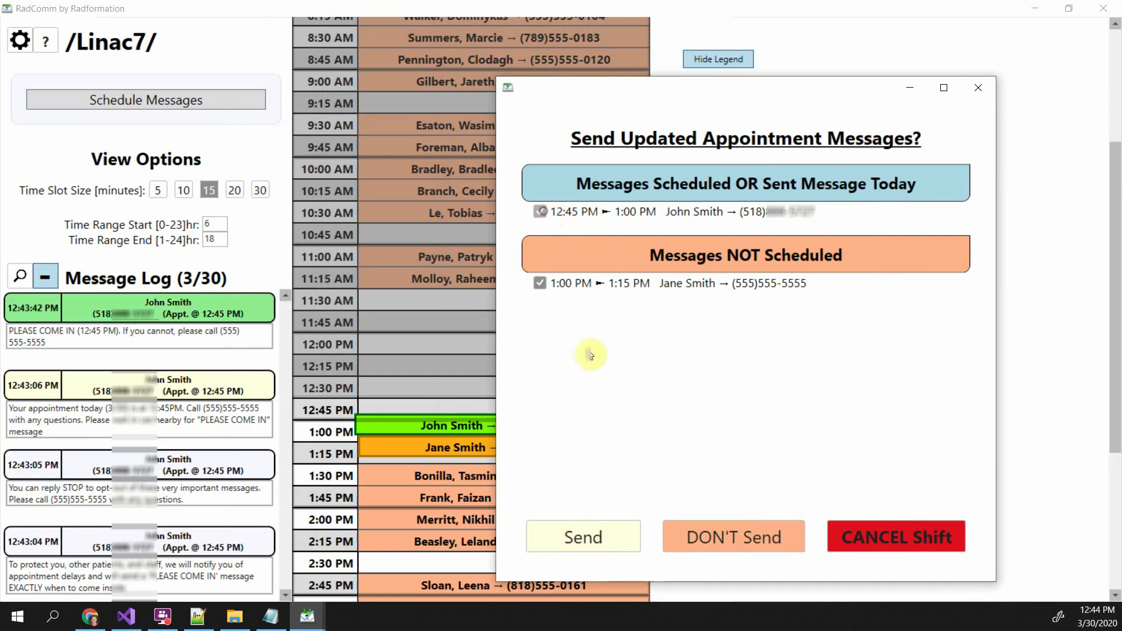
pyautogui.click(600, 544)
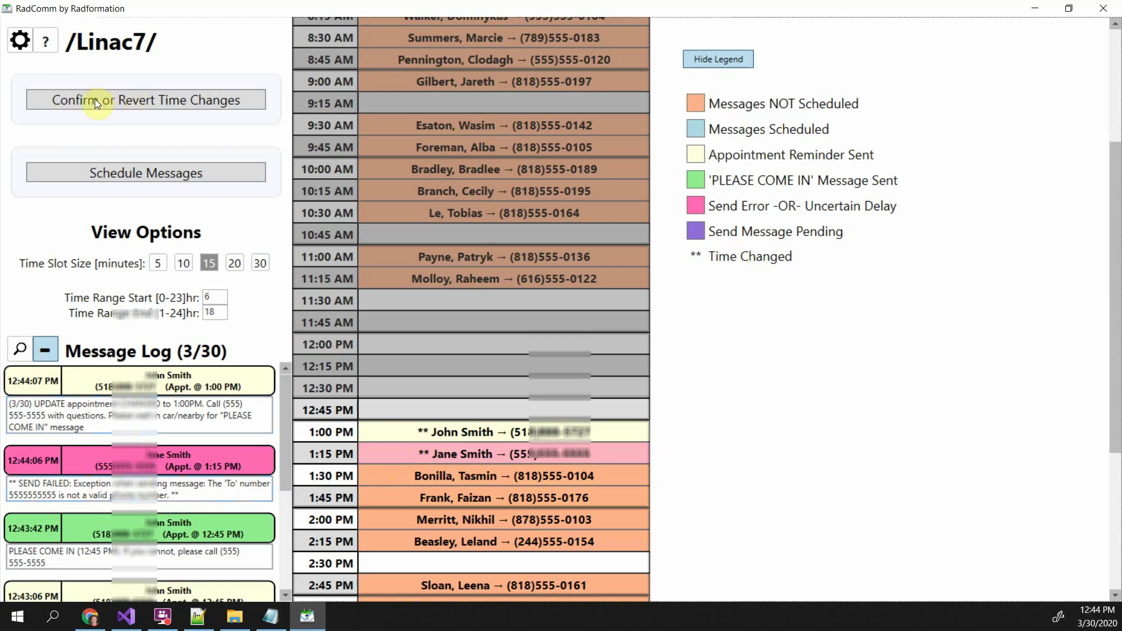
# Step: Revert the first patient's shifted appointment to 12:45 PM via Confirm or Revert Time Changes
pyautogui.click(140, 100)
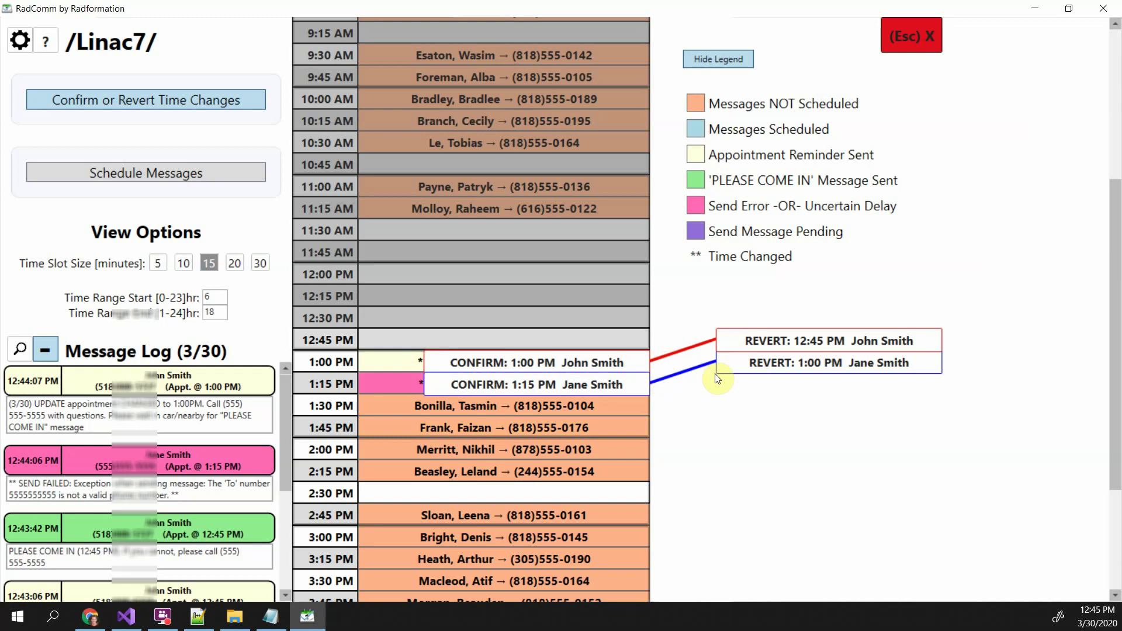
pyautogui.click(727, 339)
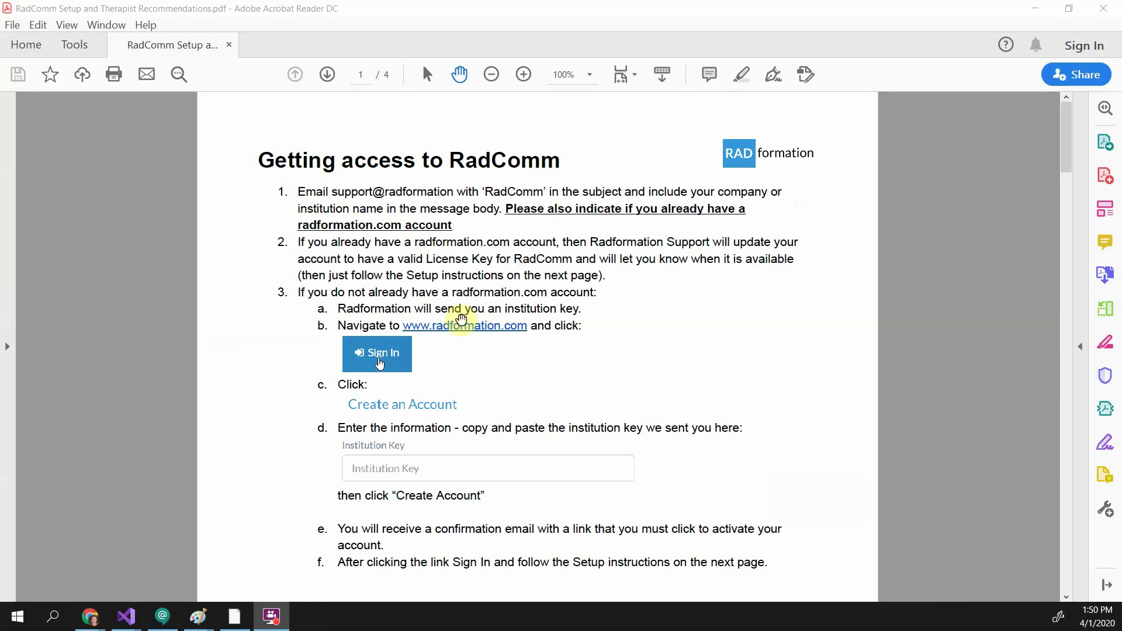
# Step: Scroll the RadComm Setup and Therapist Recommendations PDF from page 1 to the page 4 scheduling cartoon
pyautogui.scroll(-10, 456, 348)
pyautogui.scroll(-7, 454, 347)
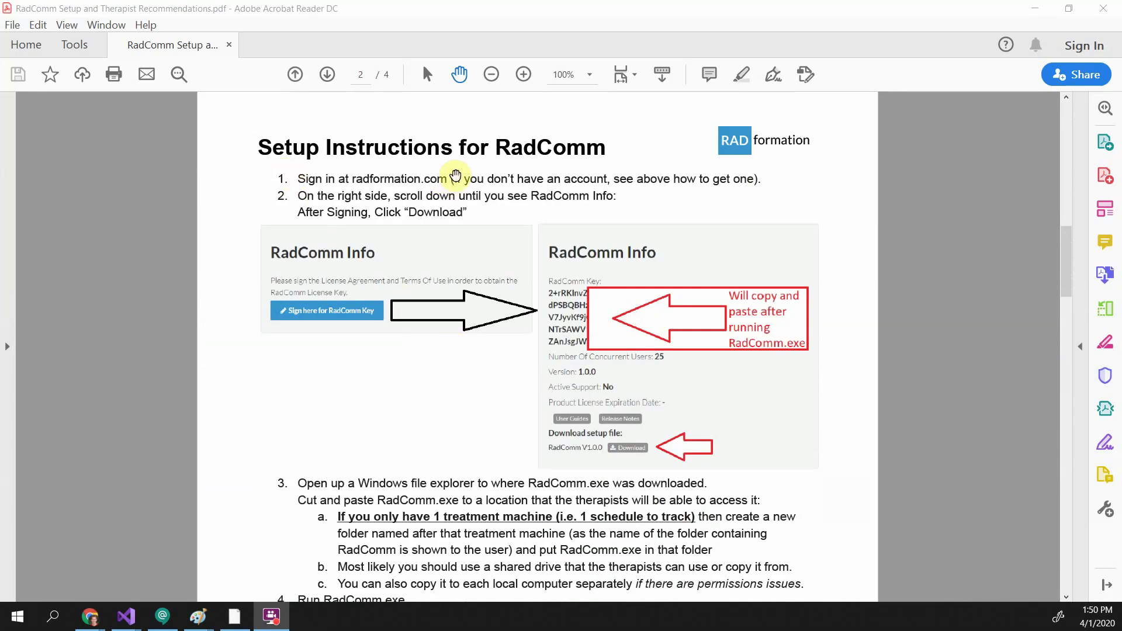
pyautogui.scroll(-4, 467, 205)
pyautogui.scroll(-3, 484, 322)
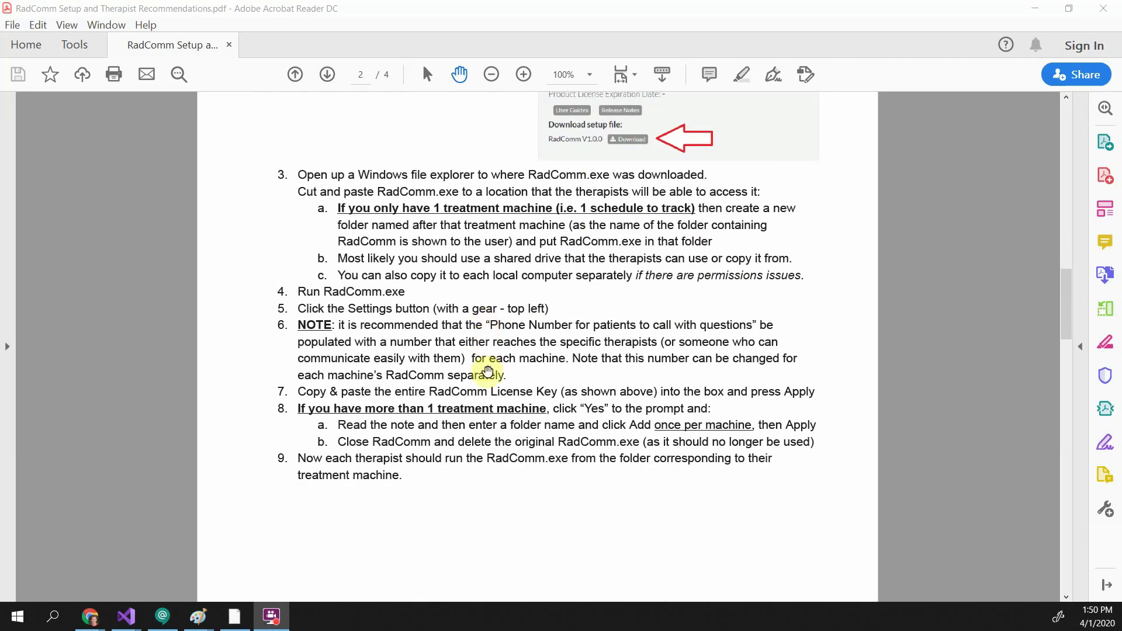
pyautogui.scroll(5, 489, 283)
pyautogui.scroll(-5, 442, 456)
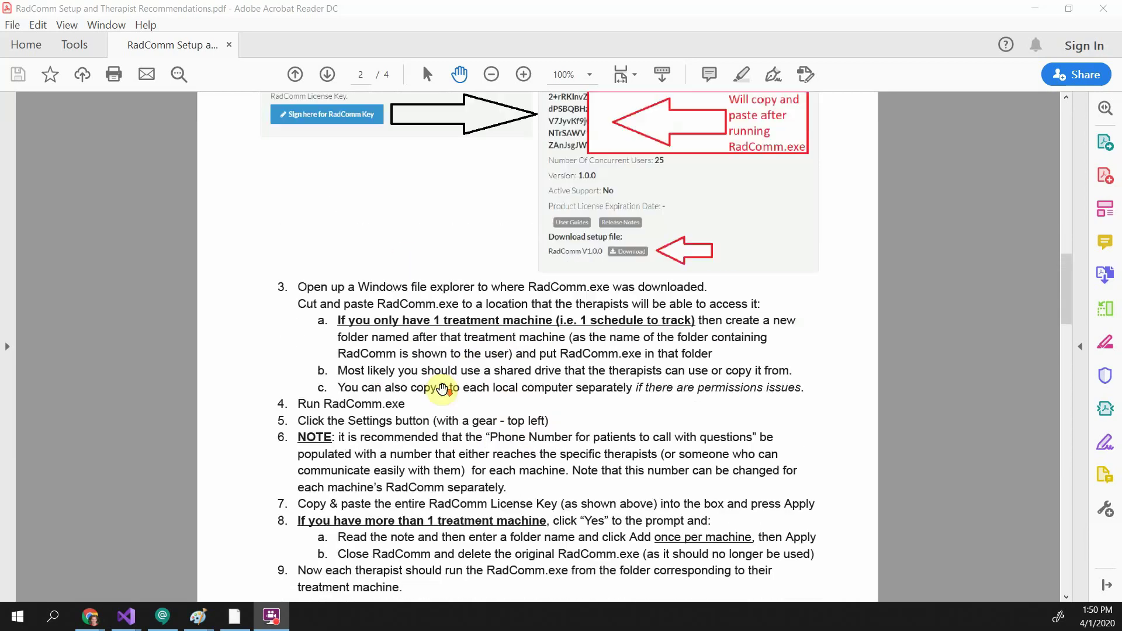
pyautogui.scroll(-9, 442, 390)
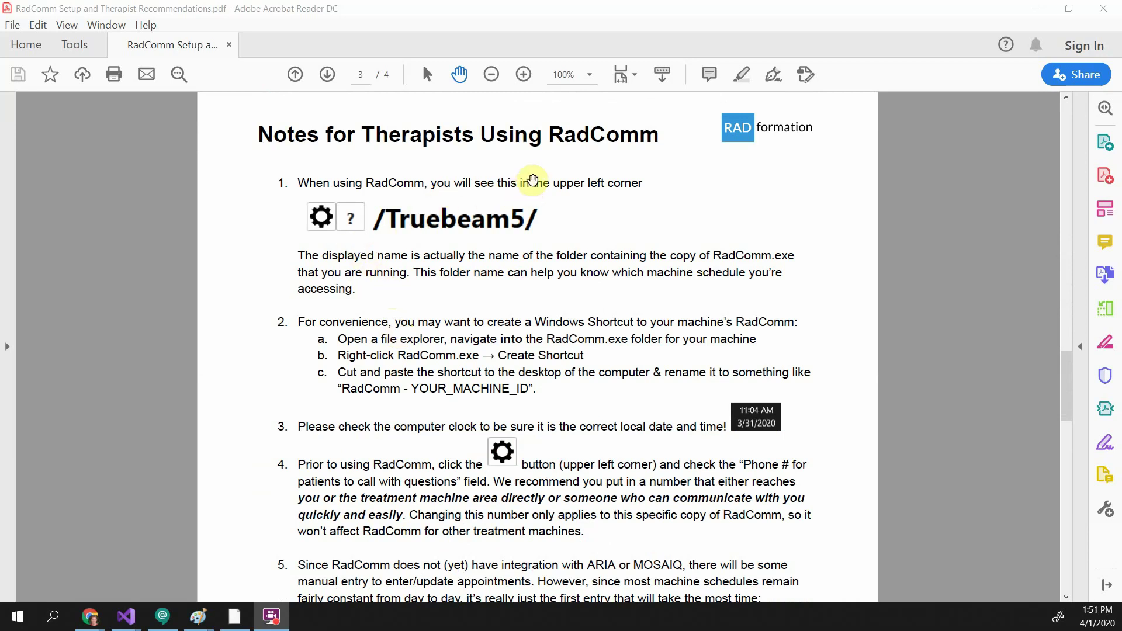
pyautogui.scroll(-1, 526, 187)
pyautogui.scroll(-5, 413, 333)
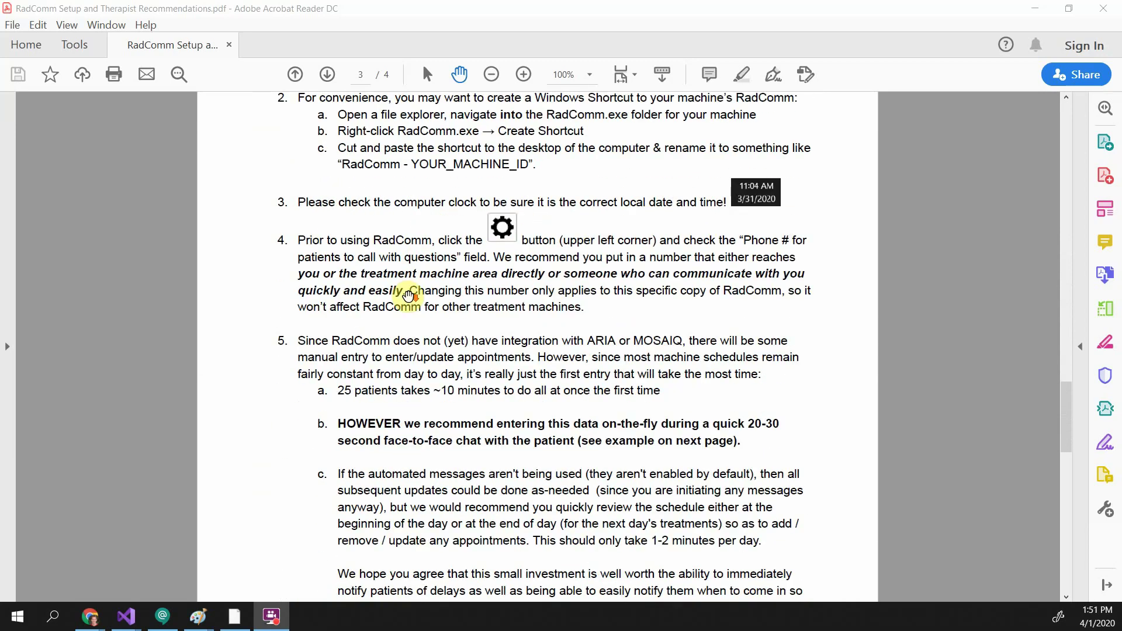
pyautogui.scroll(-3, 478, 360)
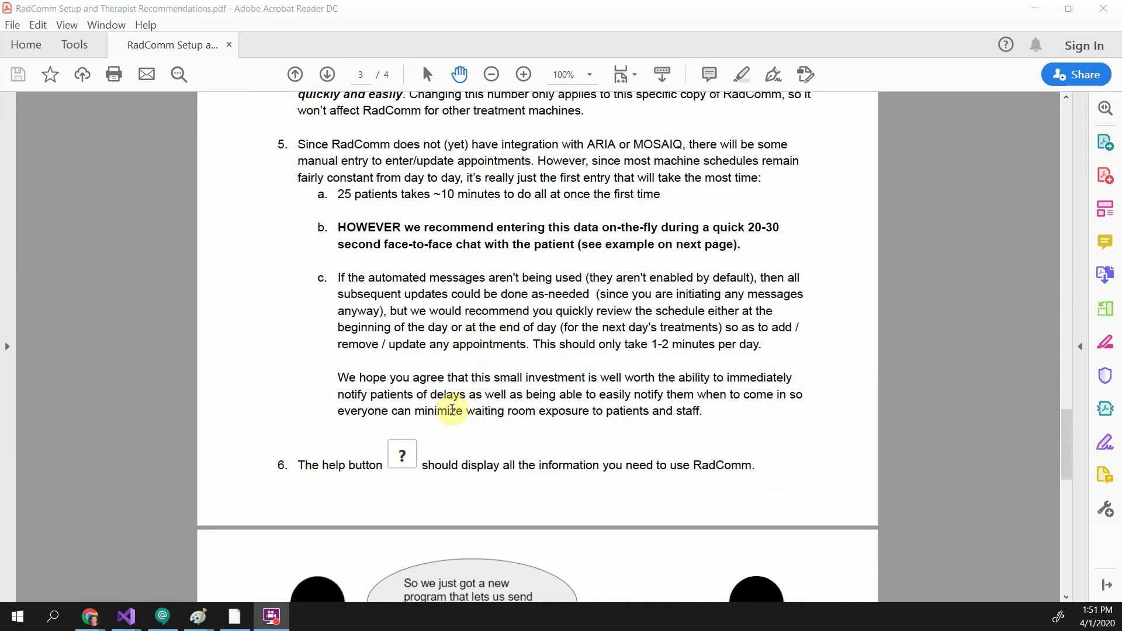
pyautogui.scroll(-7, 459, 467)
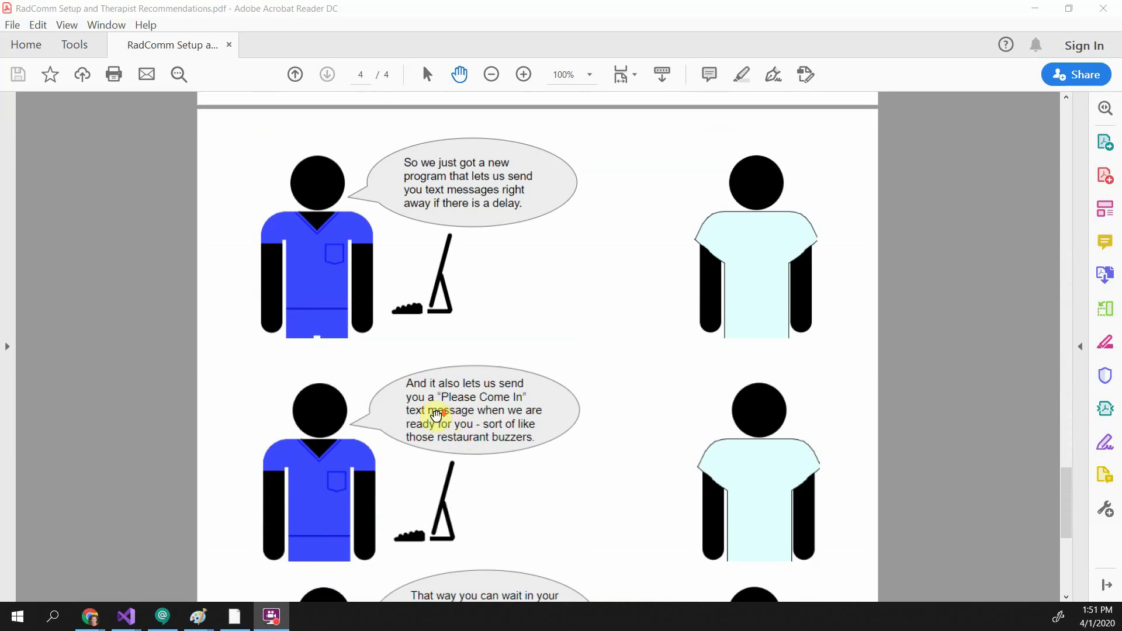
pyautogui.scroll(-1, 435, 418)
pyautogui.scroll(-6, 482, 345)
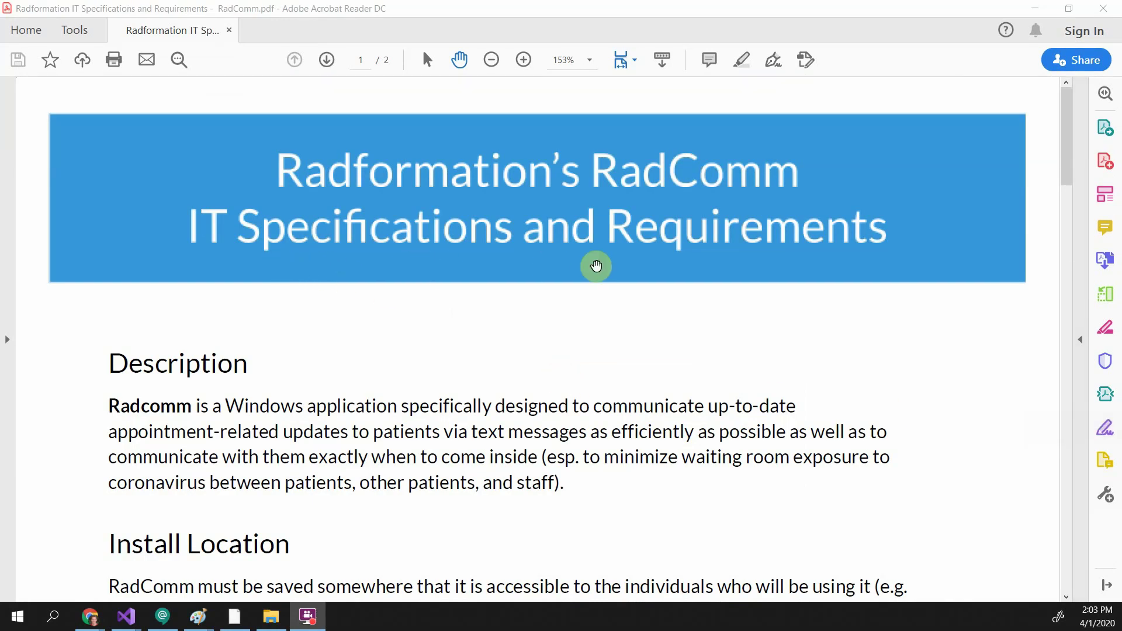
# Step: Scroll the IT Specifications PDF down through Cyber Security, then drag back to page 1
pyautogui.scroll(-5, 747, 266)
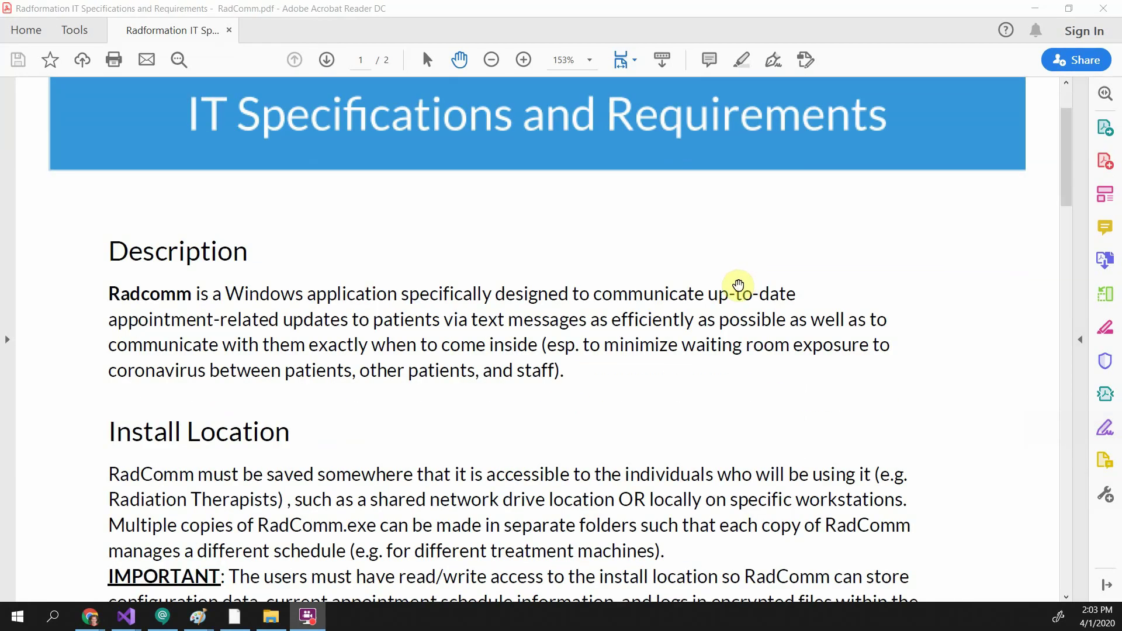
pyautogui.scroll(-4, 738, 283)
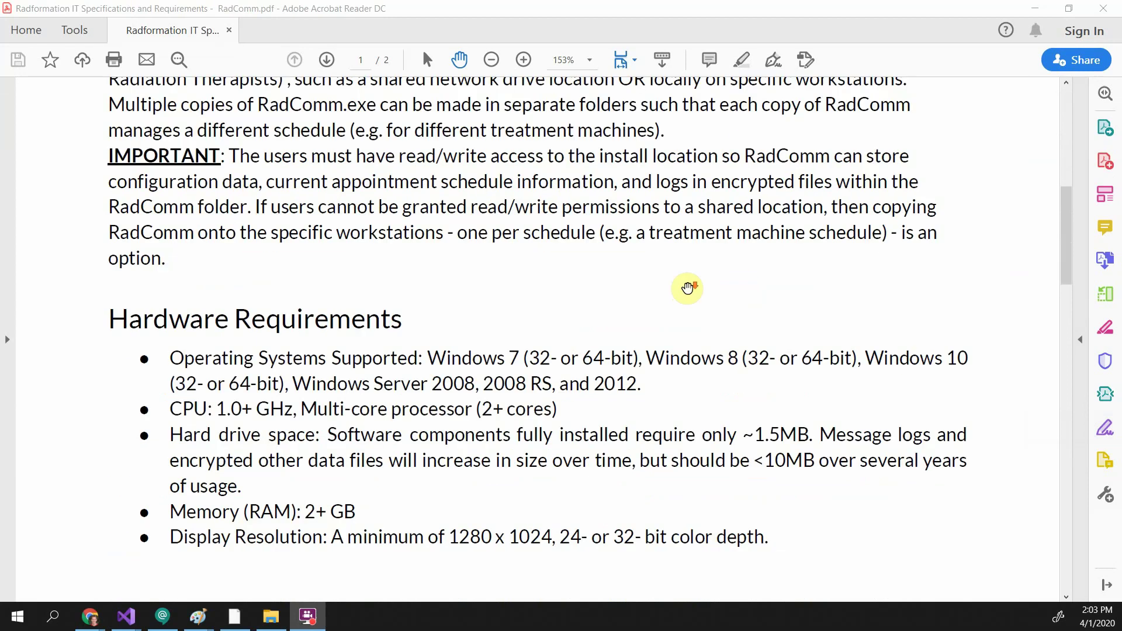
pyautogui.scroll(-7, 722, 284)
pyautogui.scroll(-13, 721, 283)
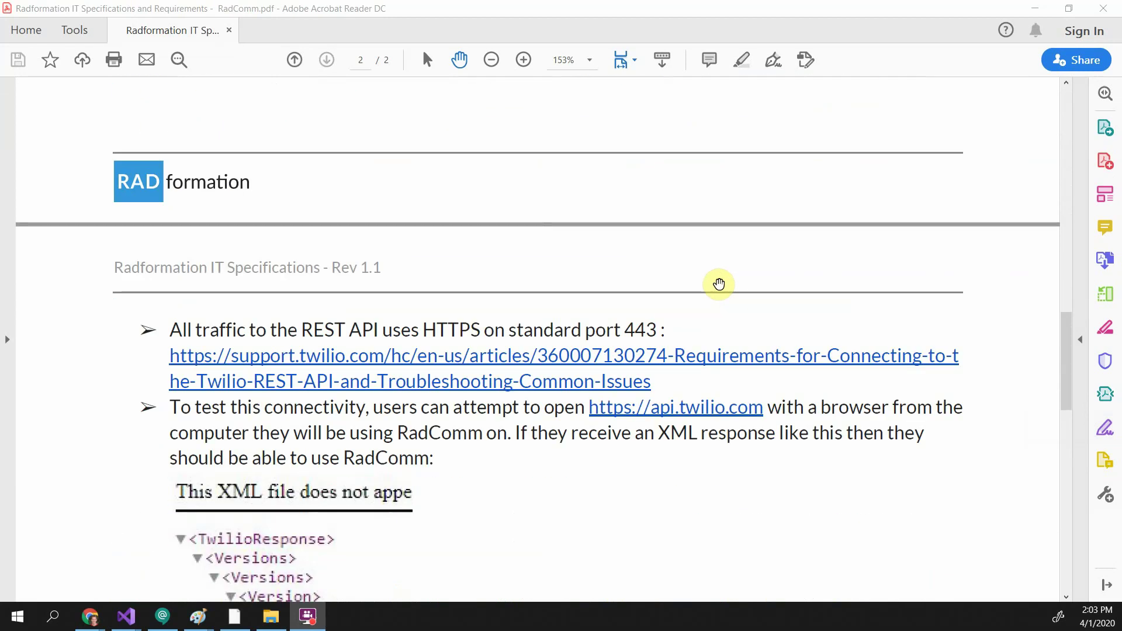
pyautogui.scroll(-4, 718, 284)
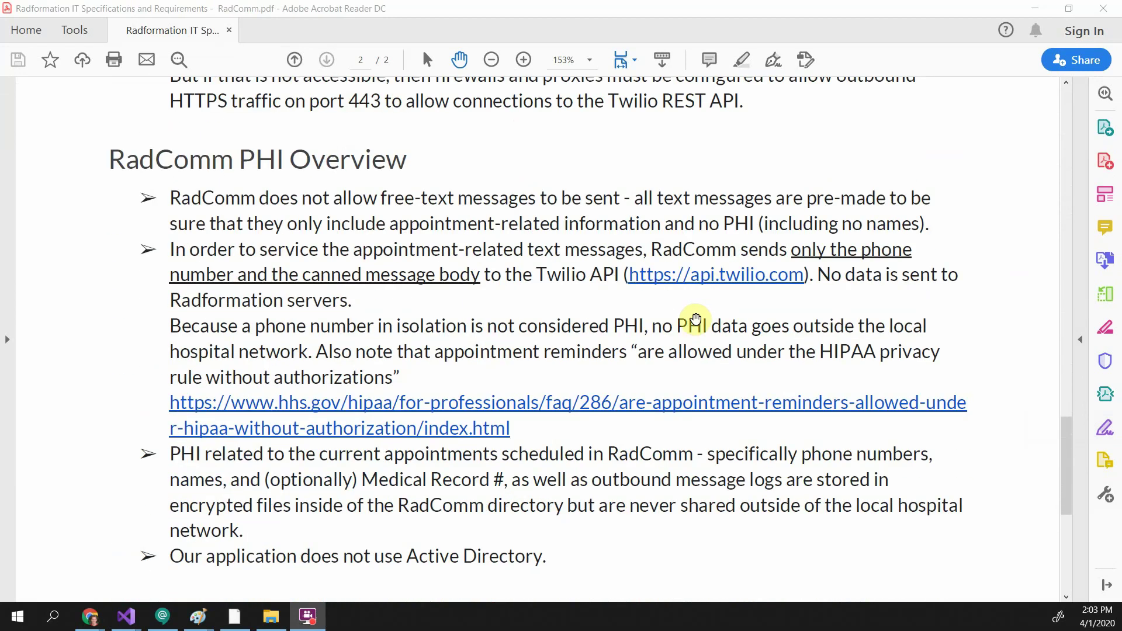
pyautogui.scroll(-6, 695, 318)
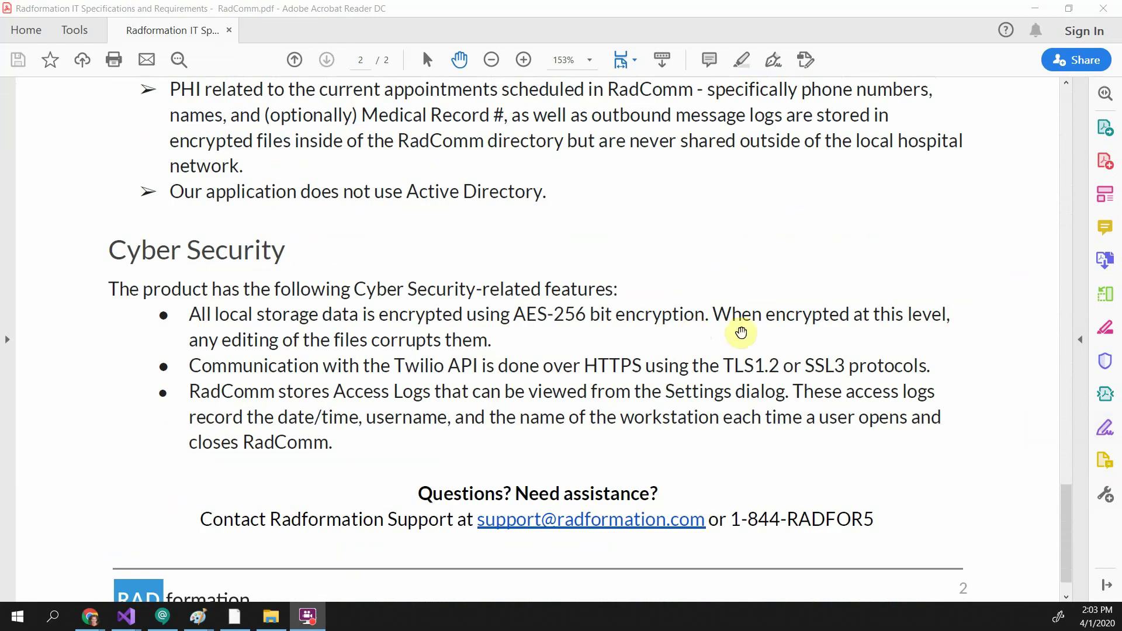
pyautogui.moveTo(1064, 538); pyautogui.dragTo(1067, 130)
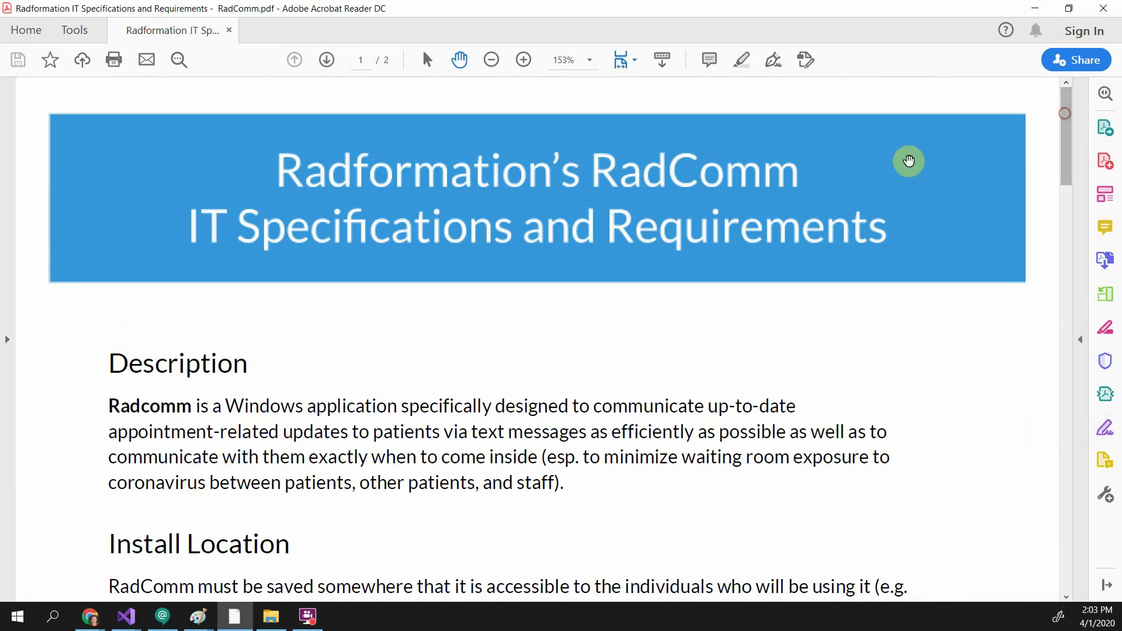